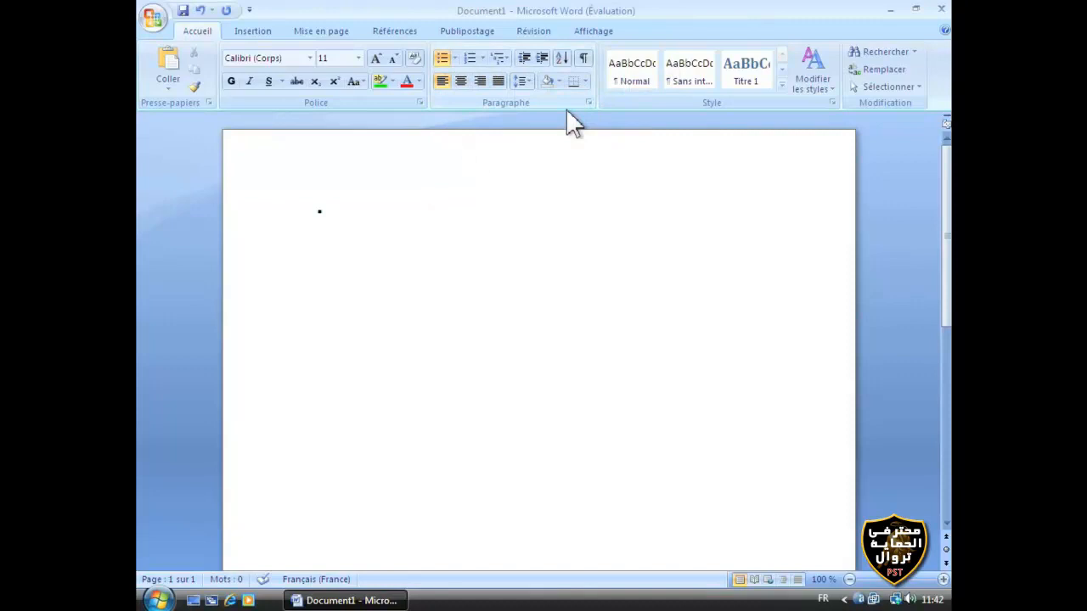
Enter "Ligne 1" and "Ligne 2" as two bulleted items and end the bulleted list.
{"action": "type", "text": "Ligne 1"}
{"action": "key", "text": "Return"}
{"action": "type", "text": "ligne 2"}
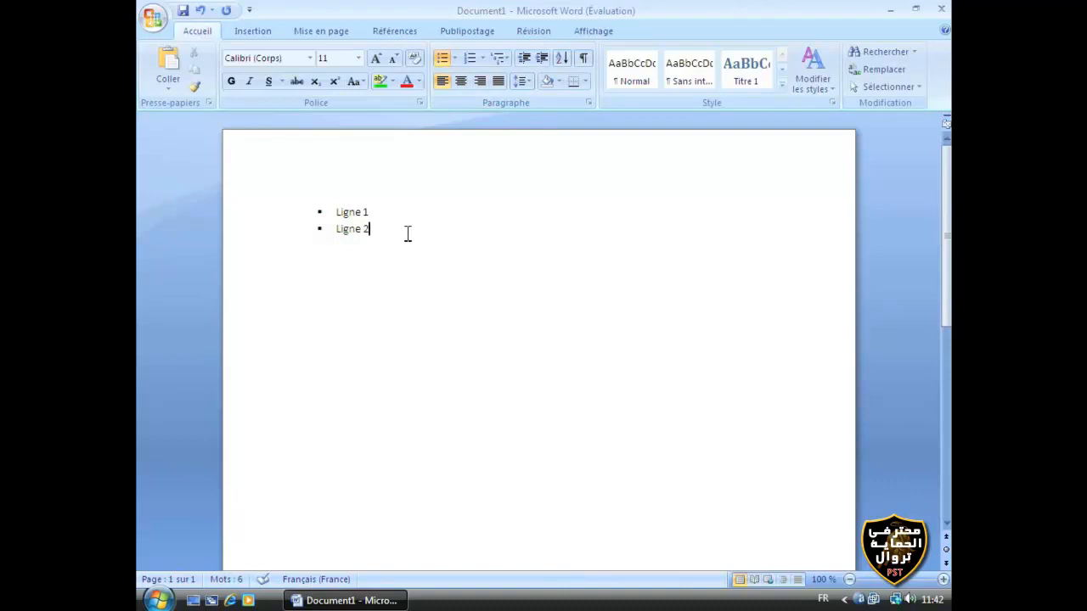
{"action": "key", "text": "Return"}
{"action": "key", "text": "Return"}
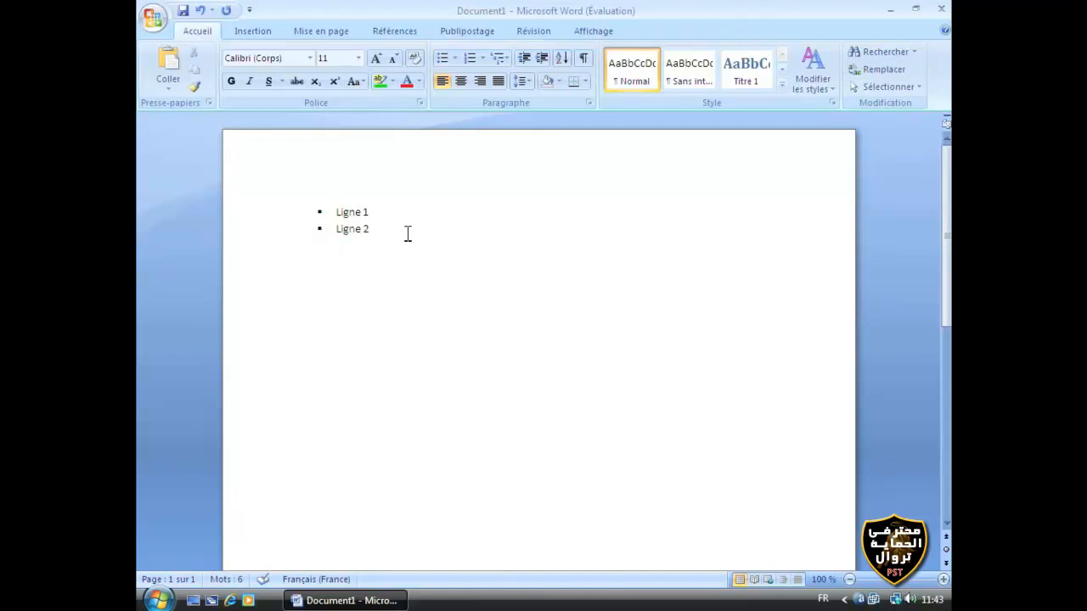
Add "Ligne 3" as a plain paragraph below the bulleted list, followed by an empty line.
{"action": "type", "text": "Ligne 3"}
{"action": "key", "text": "Return"}
{"action": "key", "text": "Return"}
Create a numbered list in the 1) 2) 3) format with the items "Ligne 1" and "Ligne2", and end the list.
{"action": "left_click", "coordinate": [482, 58]}
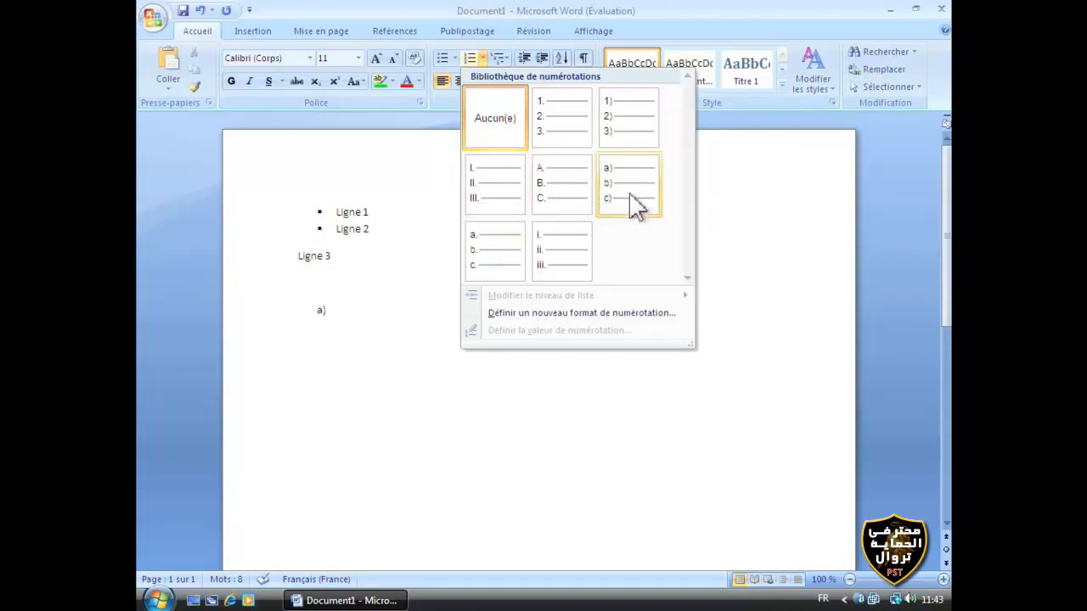
{"action": "left_click", "coordinate": [628, 124]}
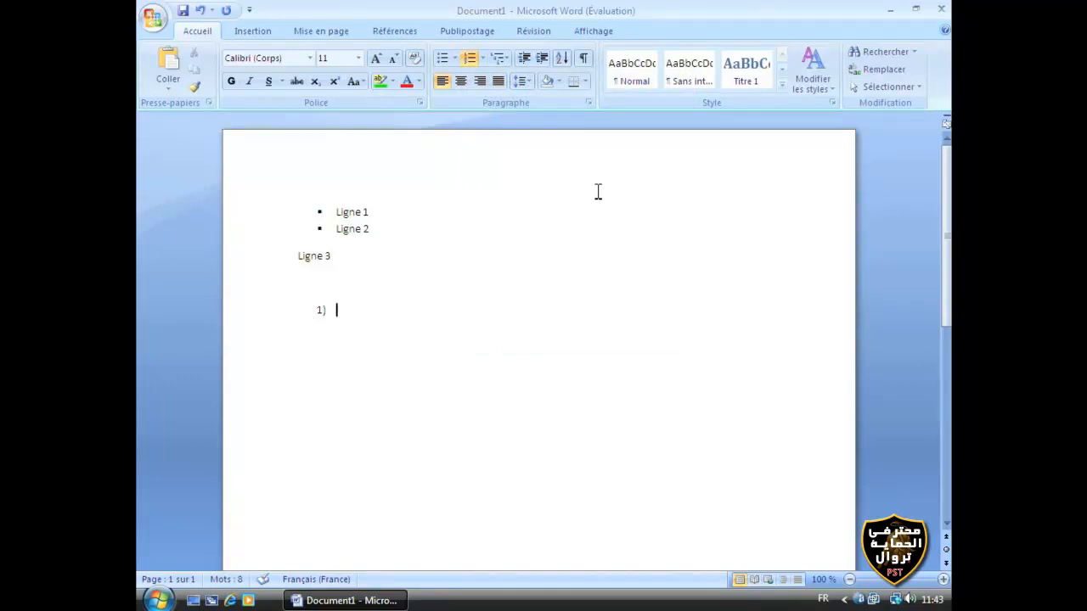
{"action": "type", "text": "ligne 1"}
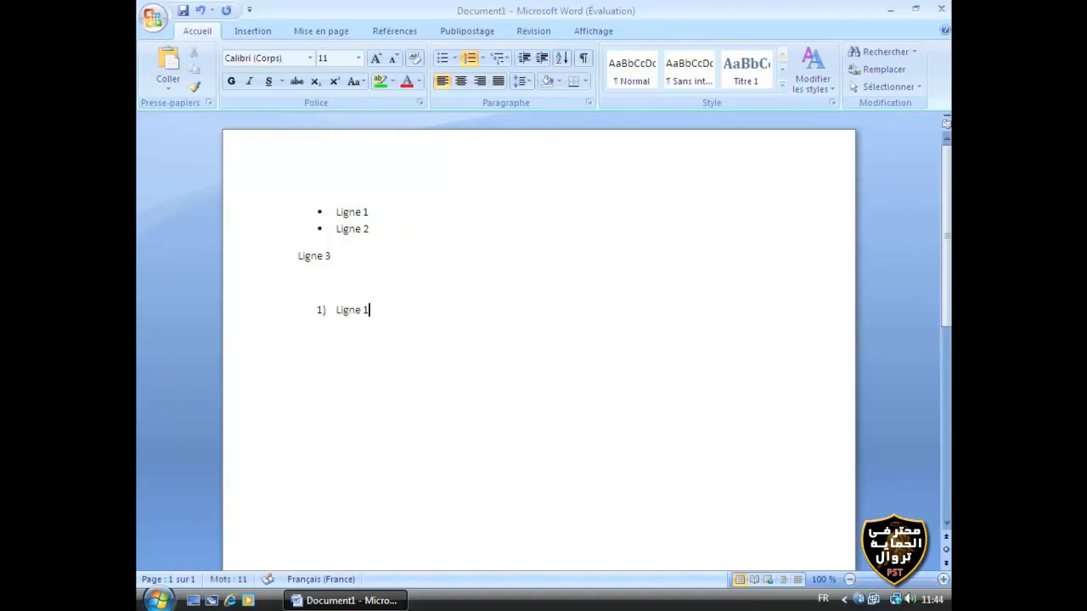
{"action": "key", "text": "Return"}
{"action": "type", "text": "ligne 2"}
{"action": "key", "text": "Return"}
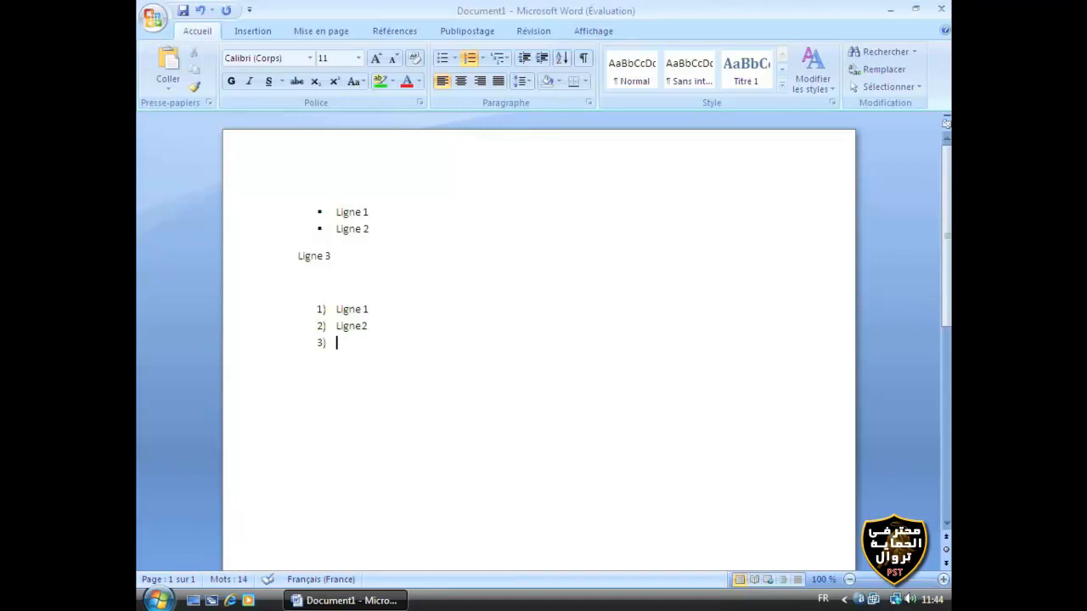
{"action": "key", "text": "Return"}
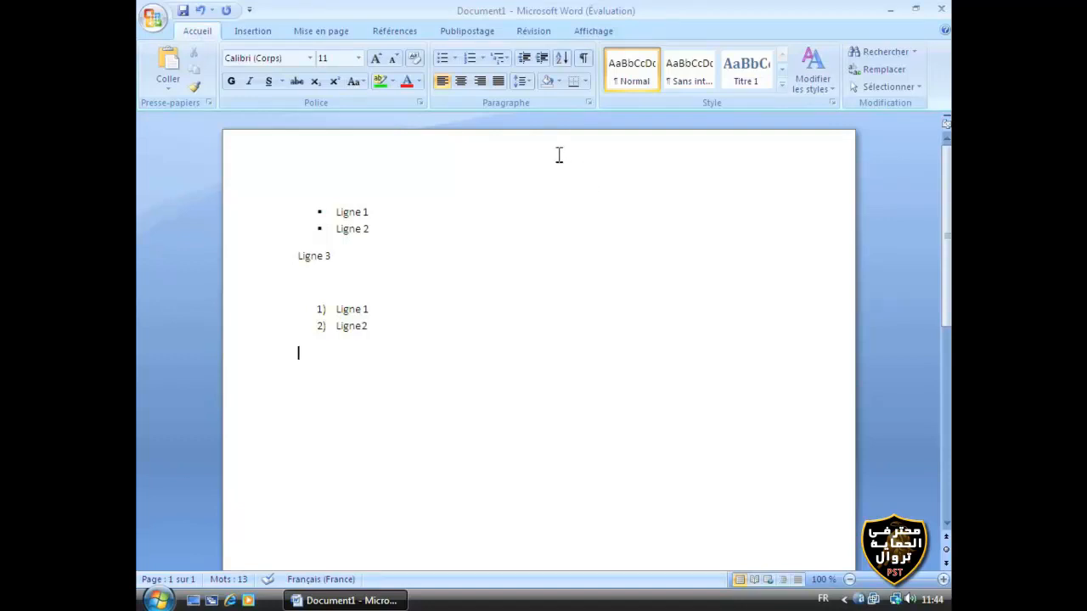
Start a multilevel list in the 1., 1.1., 1.1.1. format with the first-level items "Ligne 1" and "Ligne2".
{"action": "left_click", "coordinate": [508, 58]}
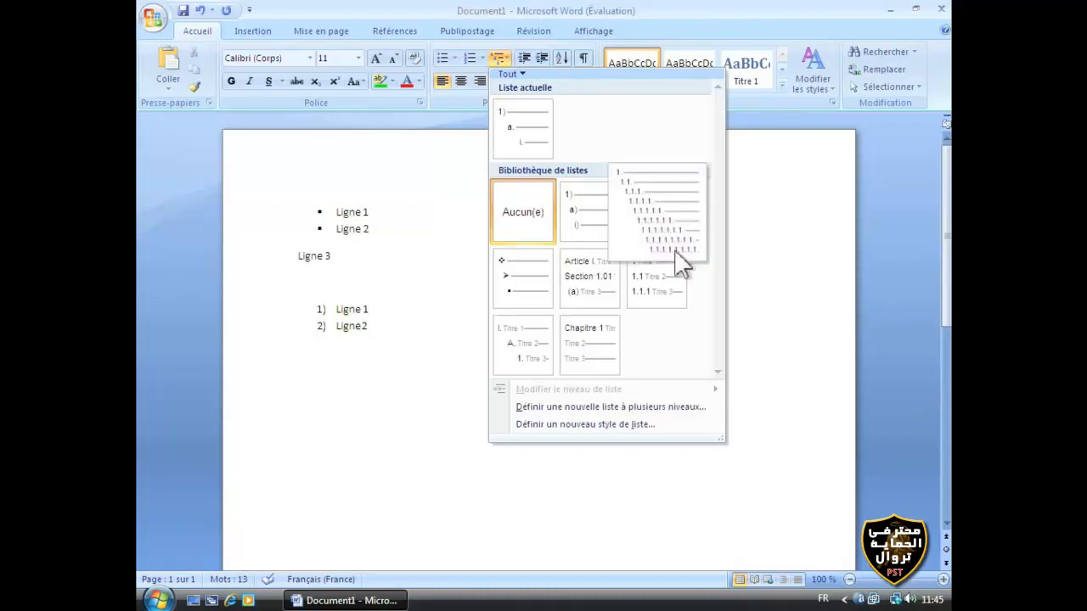
{"action": "mouse_move", "coordinate": [679, 234]}
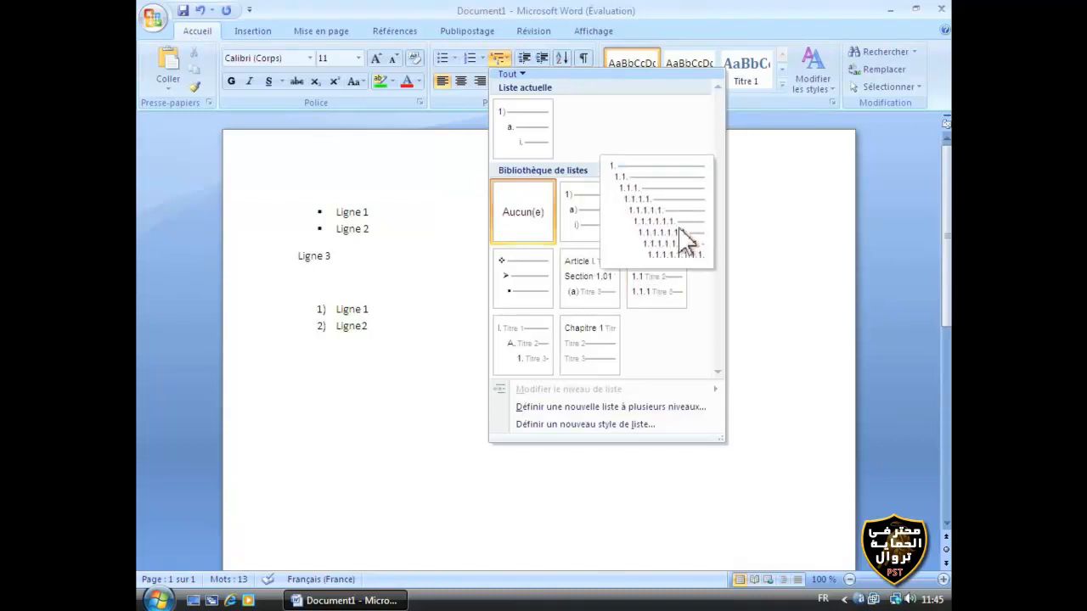
{"action": "left_click", "coordinate": [660, 208]}
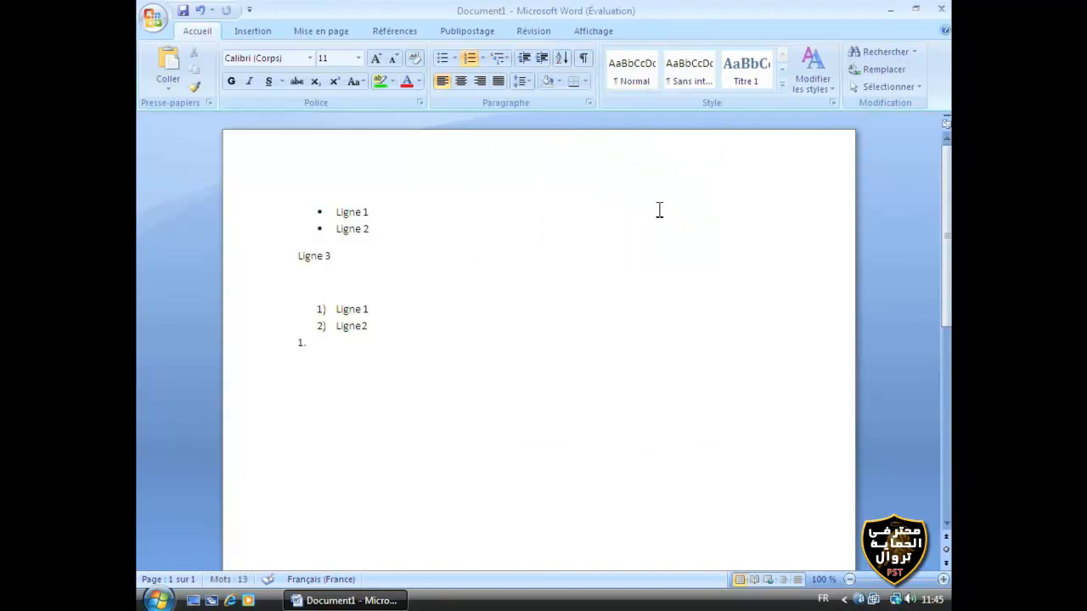
{"action": "type", "text": "Ligne 1"}
{"action": "key", "text": "Return"}
{"action": "type", "text": "ligne2"}
{"action": "key", "text": "Return"}
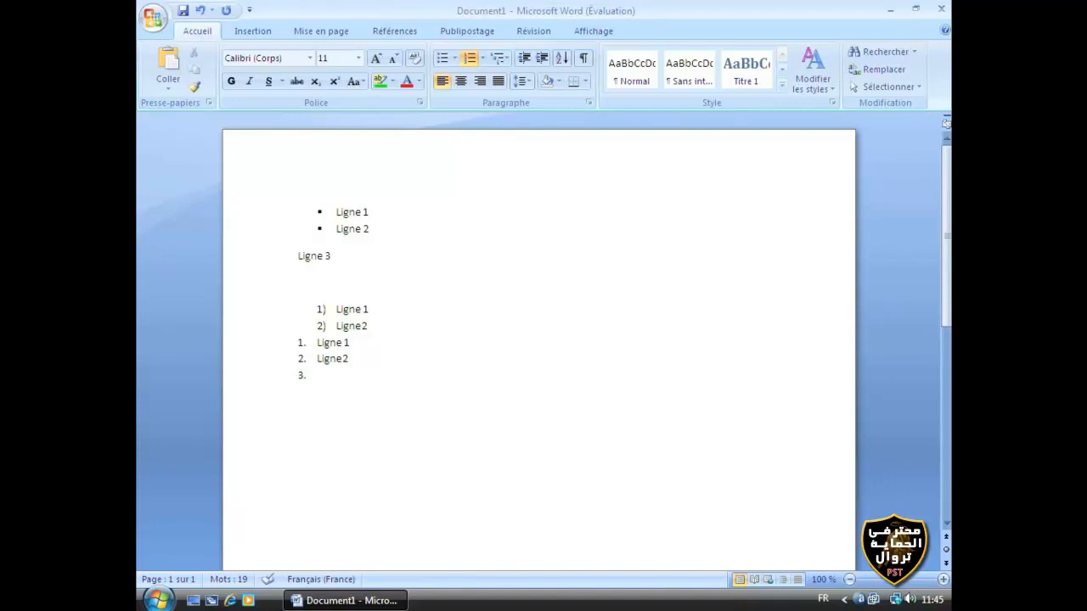
Add "Ligne 3" as a second-level item in the multilevel list and return the following item to the first level.
{"action": "key", "text": "Tab"}
{"action": "type", "text": "Ligne 3"}
{"action": "key", "text": "Return"}
{"action": "key", "text": "shift+Tab"}
Remove the square bullets from the "Ligne 2" and "Ligne 1" items at the start of the document.
{"action": "left_click", "coordinate": [335, 229]}
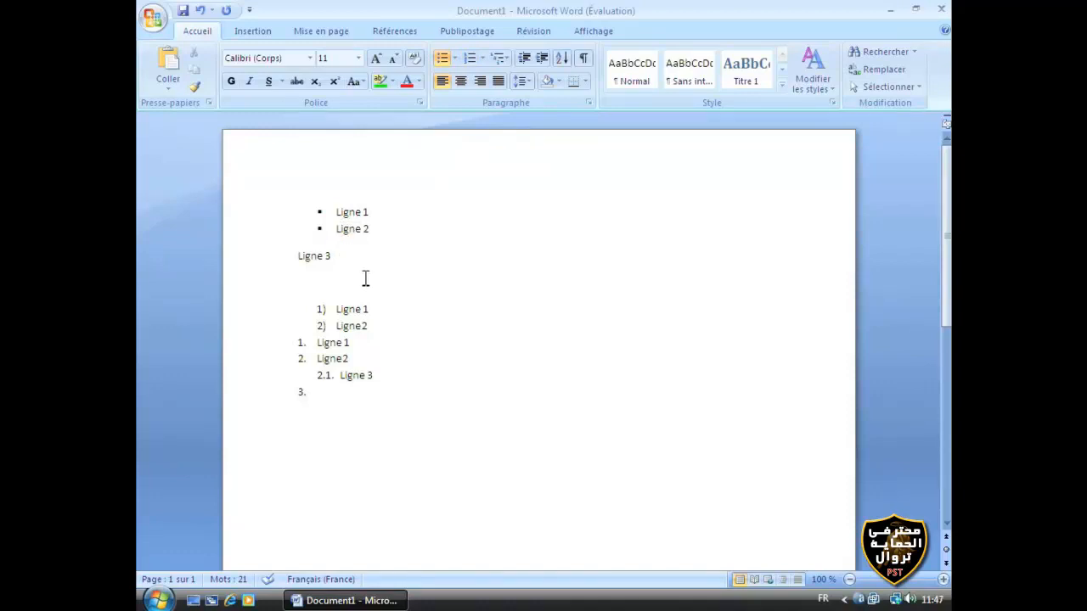
{"action": "key", "text": "BackSpace"}
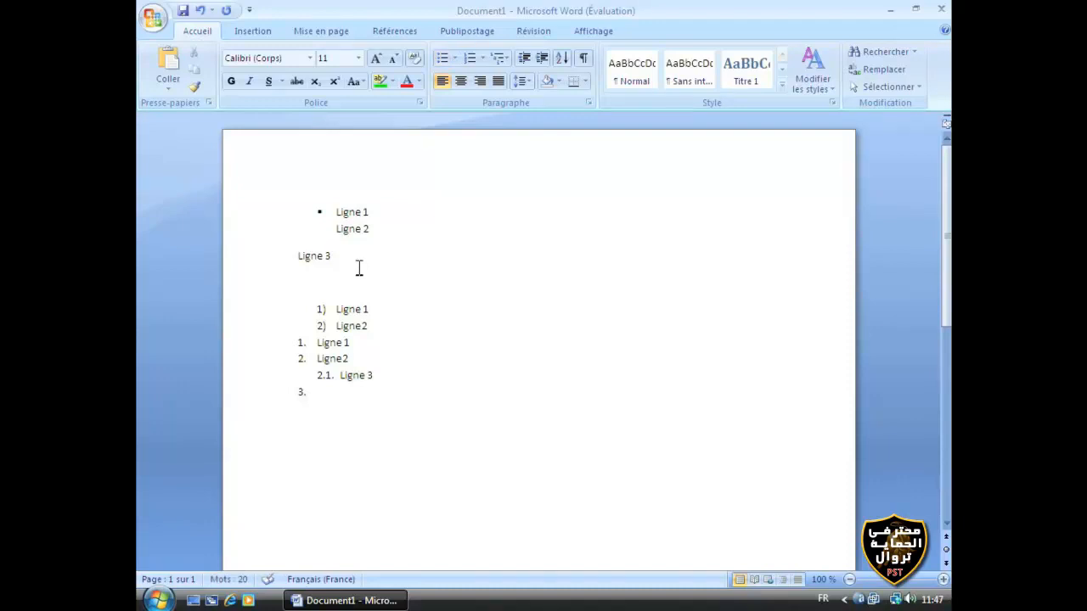
{"action": "left_click", "coordinate": [337, 211]}
{"action": "key", "text": "BackSpace"}
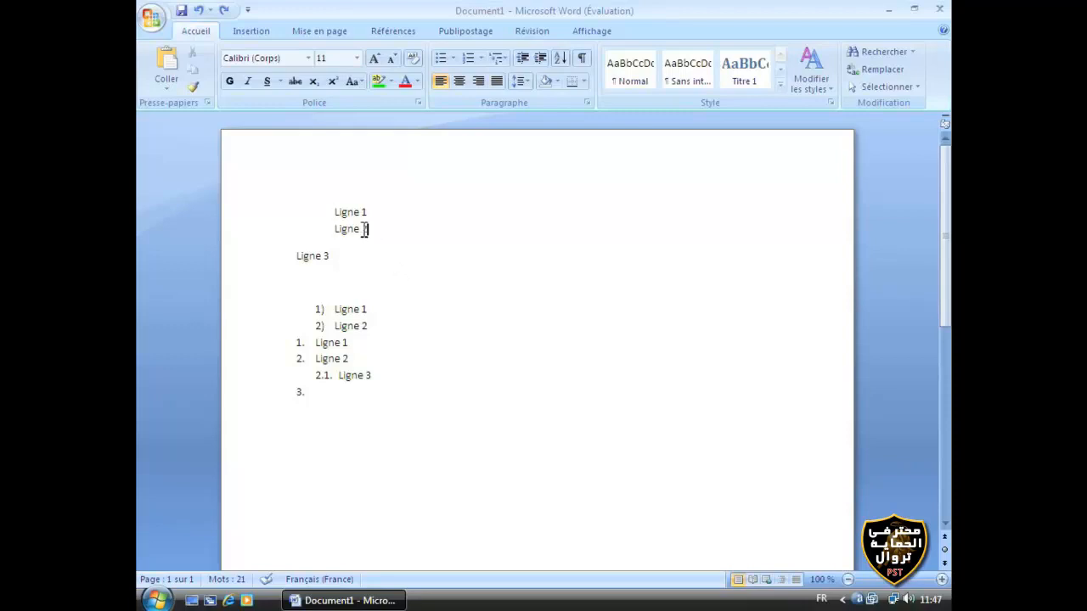
Apply the four-diamond bullet to the first two lines of the document, "Ligne 1" and "Ligne 2".
{"action": "left_click_drag", "start_coordinate": [365, 225], "coordinate": [345, 214]}
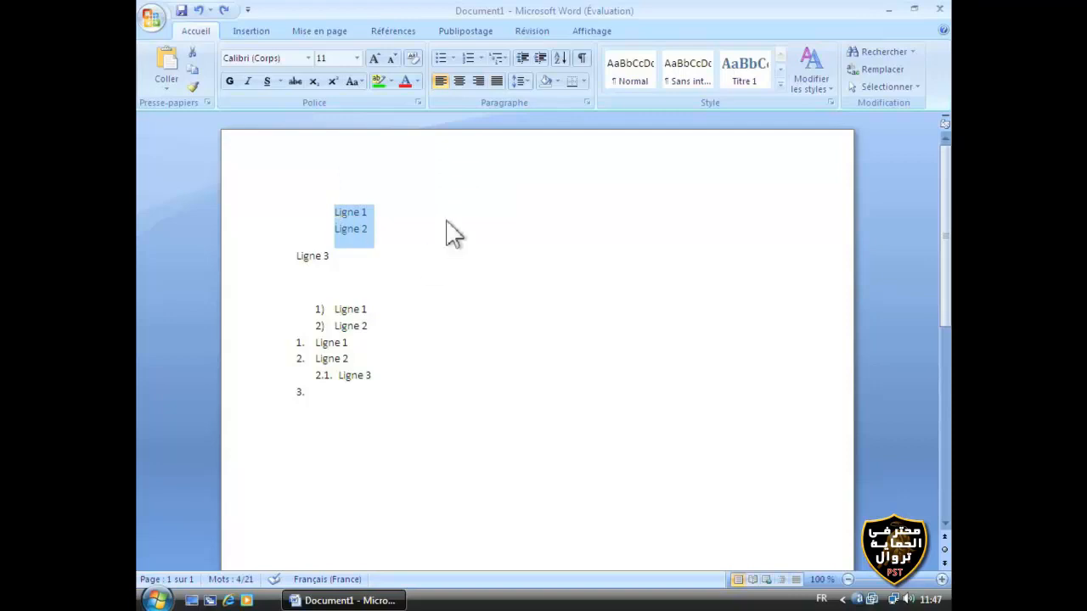
{"action": "left_click", "coordinate": [453, 57]}
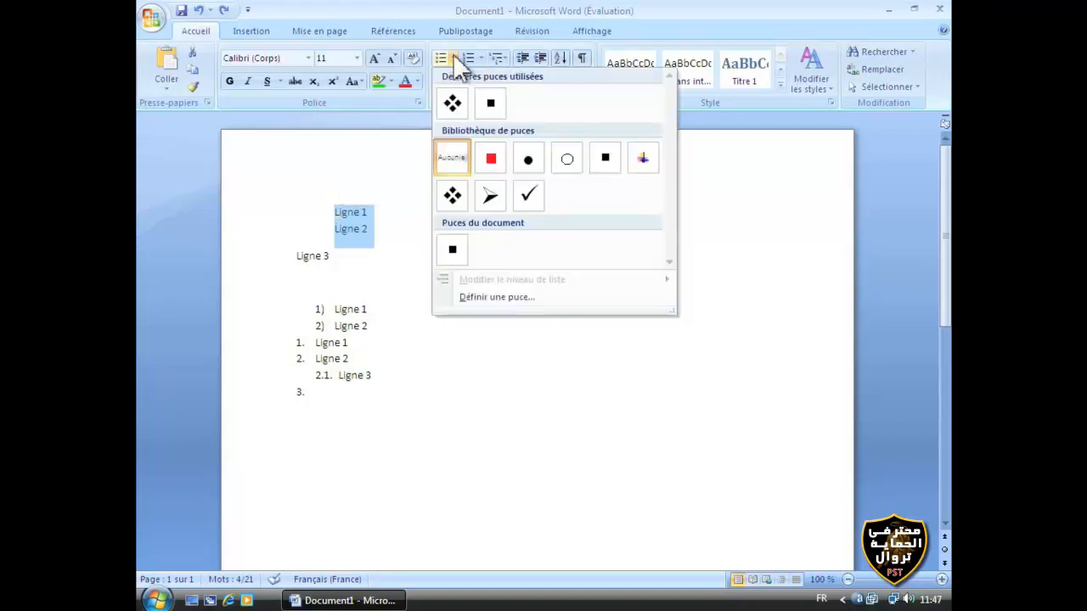
{"action": "left_click", "coordinate": [454, 199]}
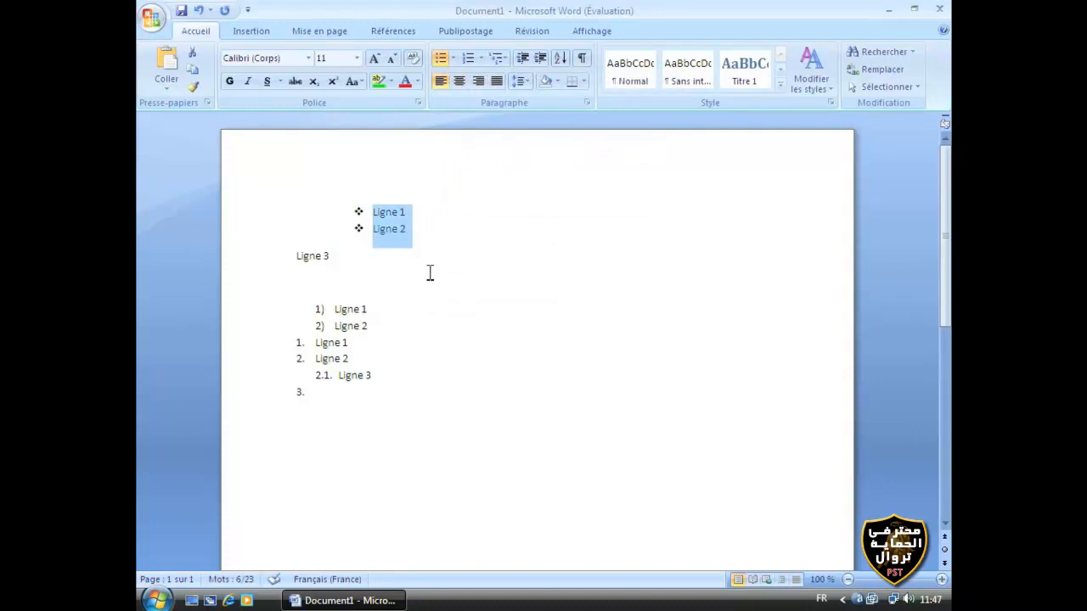
Replace the 1) and 2) numbering of the second list's two items with check mark bullets.
{"action": "left_click", "coordinate": [407, 331]}
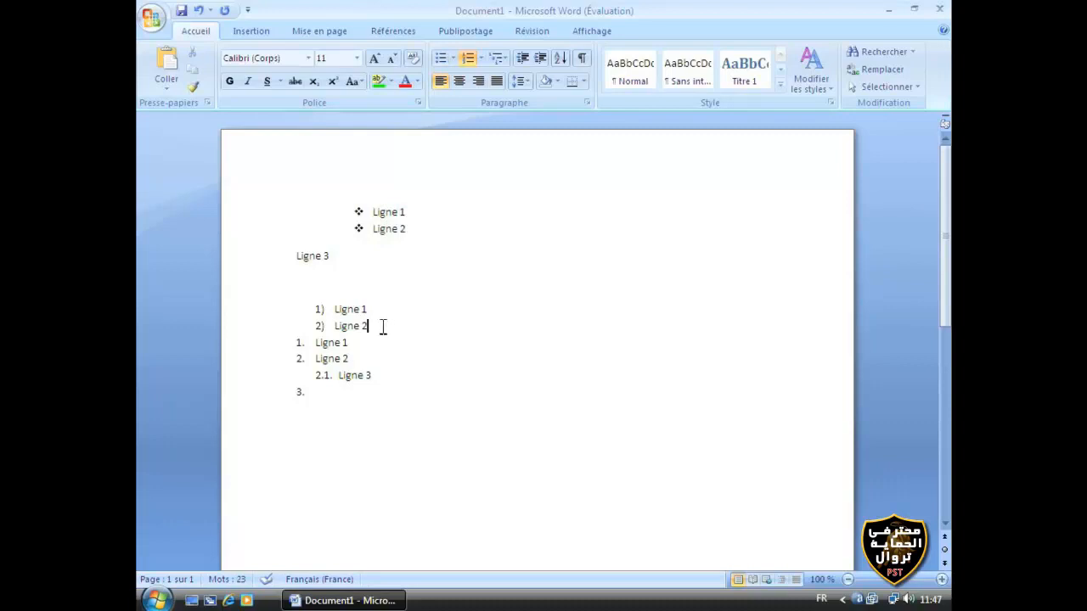
{"action": "left_click_drag", "start_coordinate": [375, 326], "coordinate": [323, 311]}
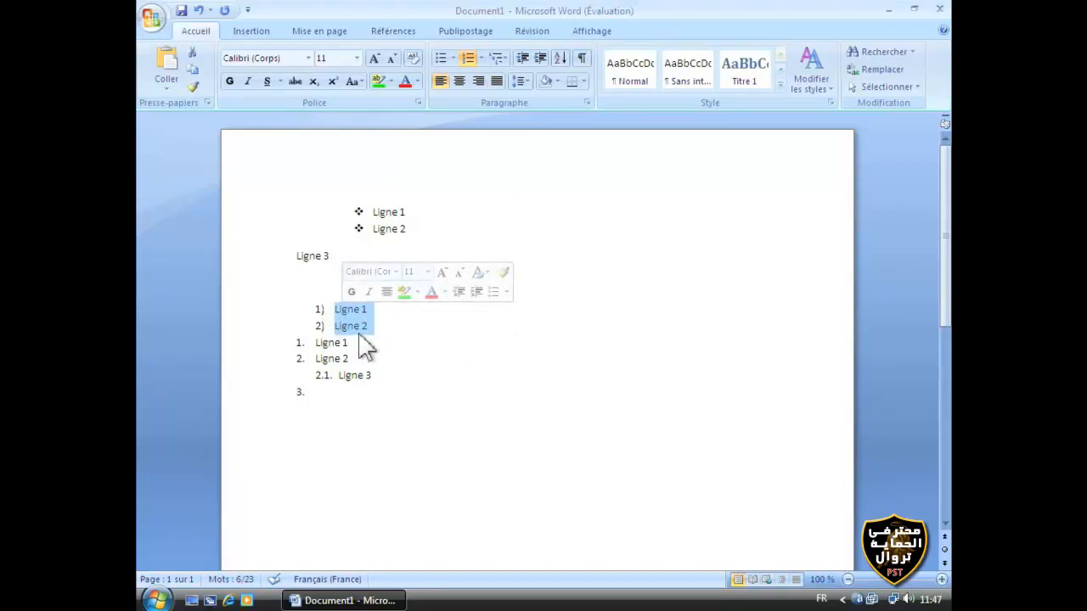
{"action": "left_click", "coordinate": [454, 61]}
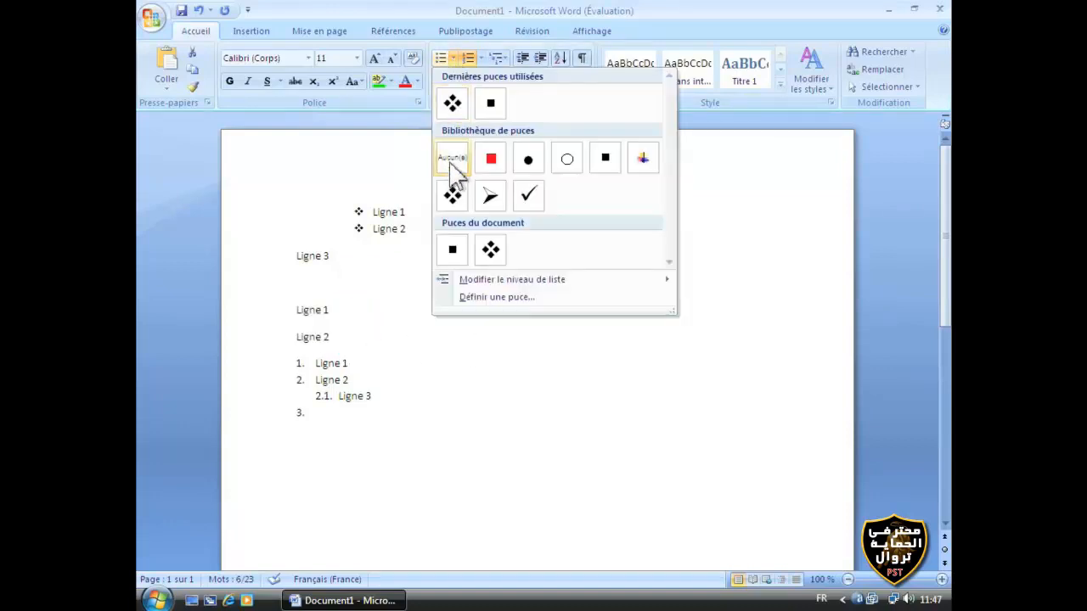
{"action": "left_click", "coordinate": [527, 196]}
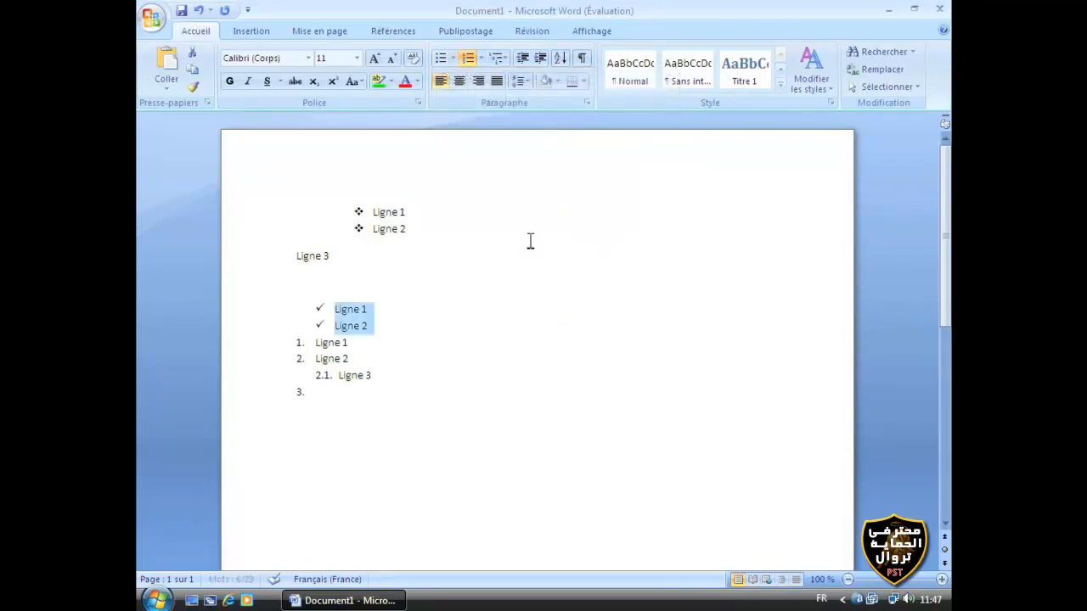
{"action": "left_click", "coordinate": [420, 322]}
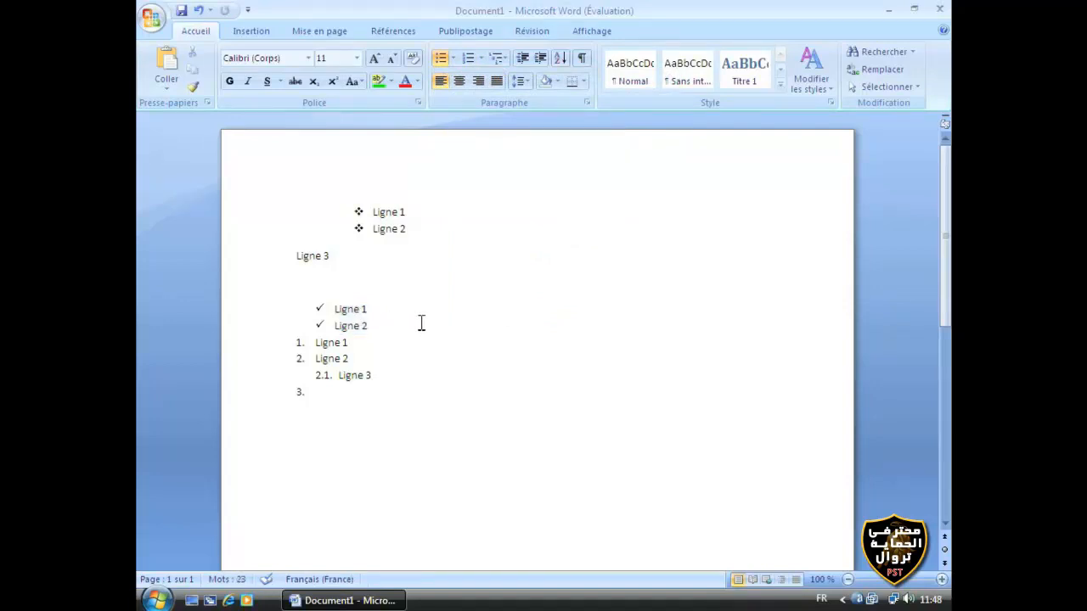